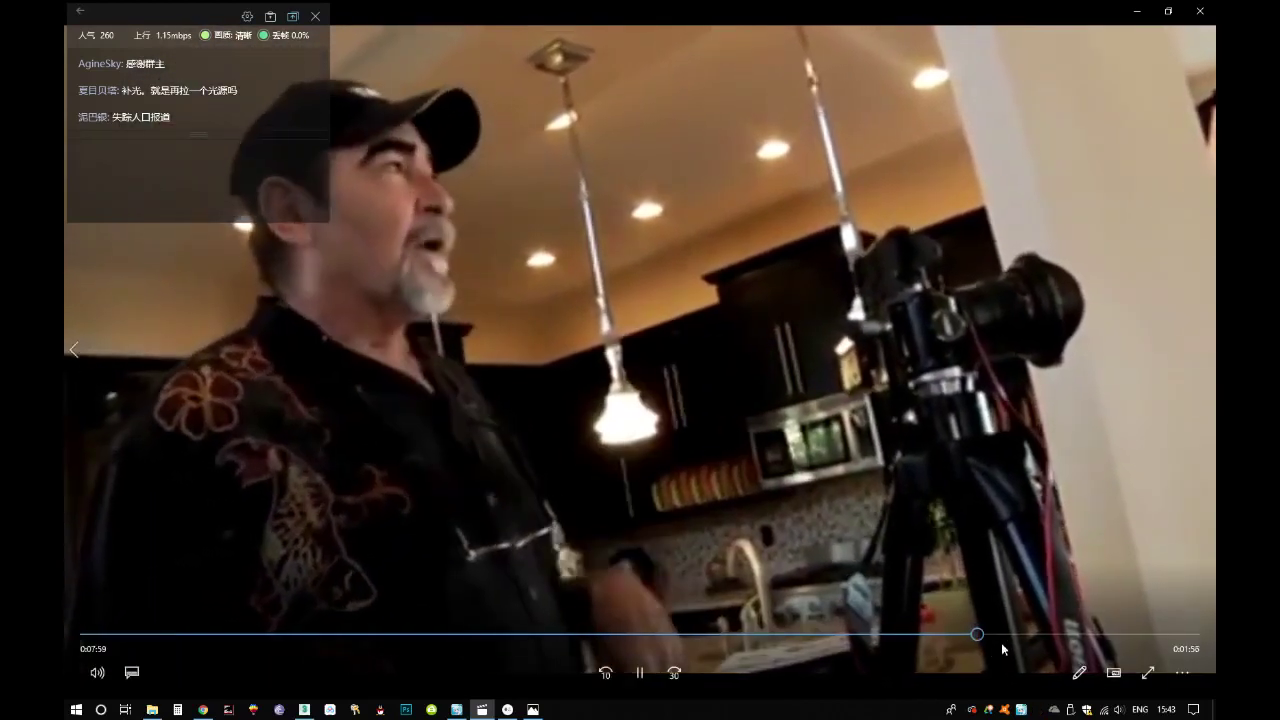
Skip the tutorial video to 8:15, then return to the light.max scene in 3ds Max.
click(1005, 634)
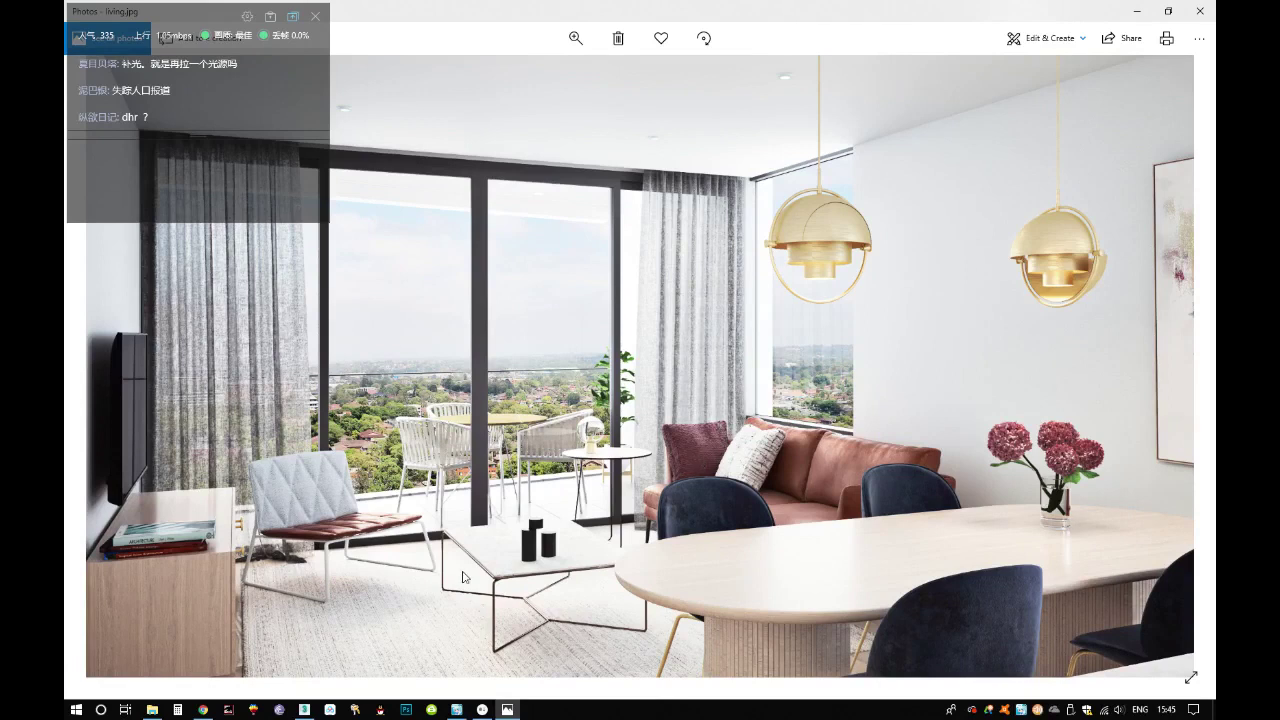
click(307, 712)
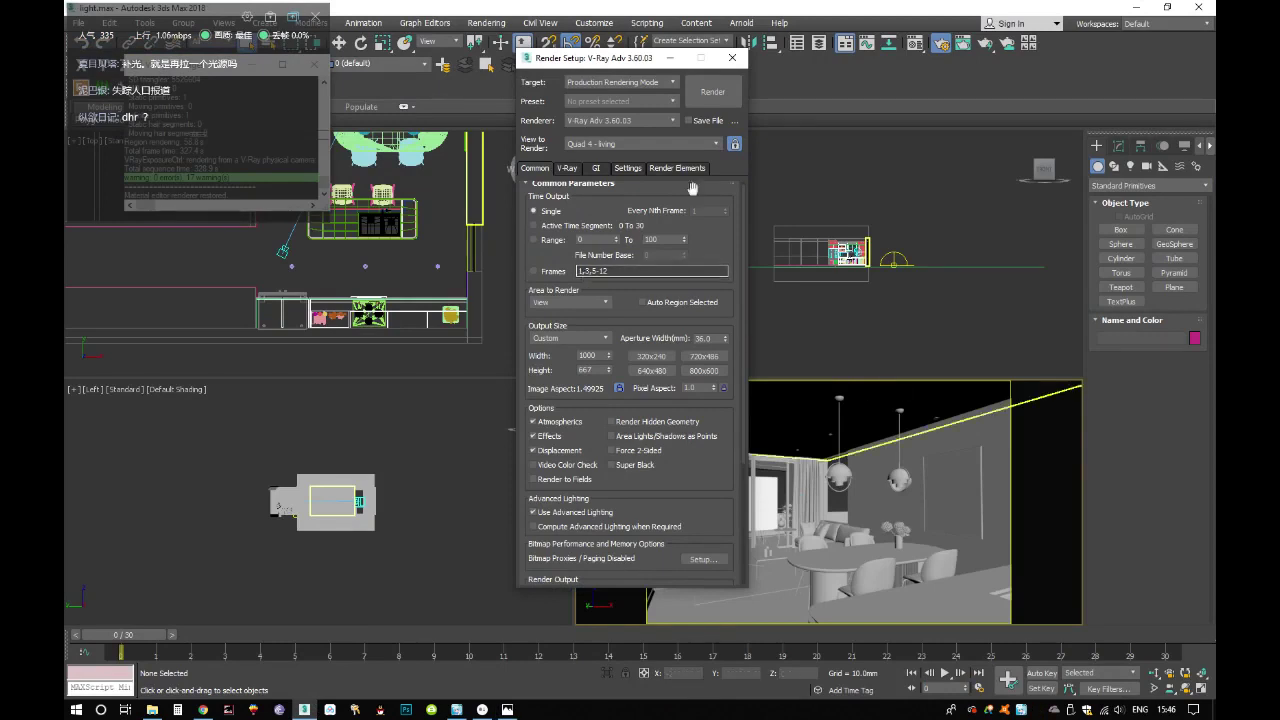
Check that ceiling box Box314's VRayMtl diffuse colour stays grey (RGB 128), leaving it unchanged.
click(834, 410)
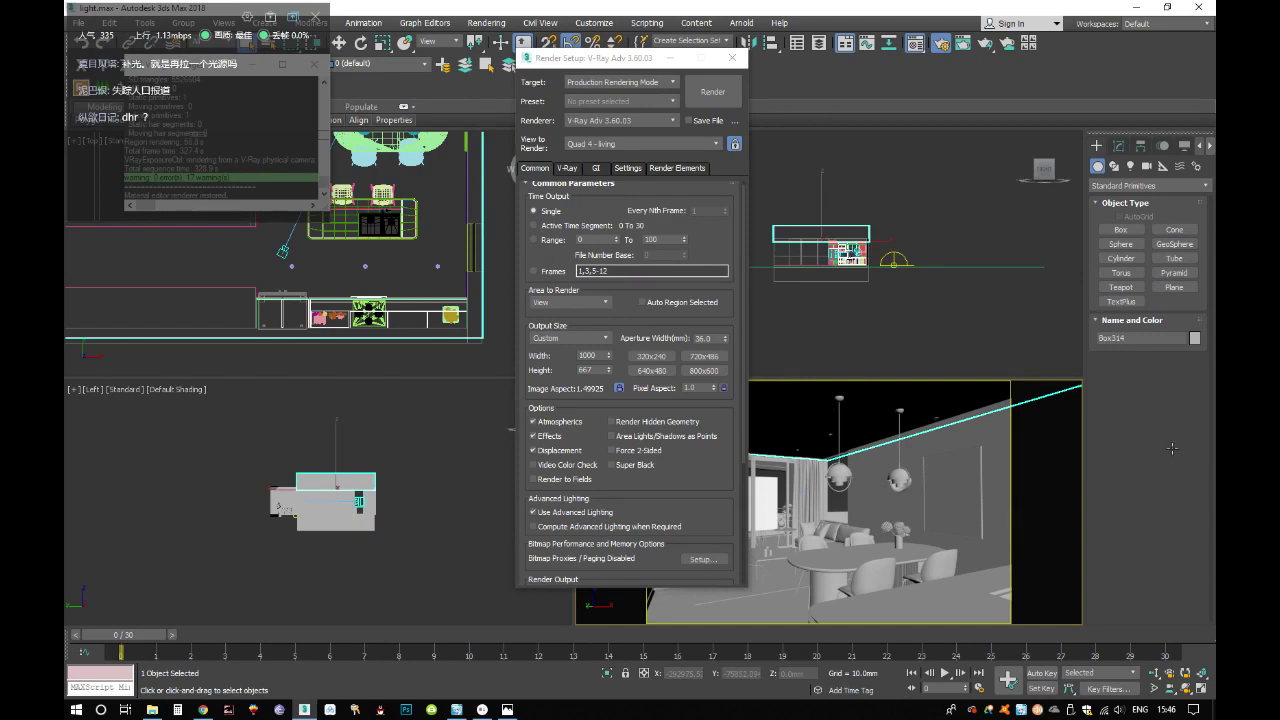
key(m)
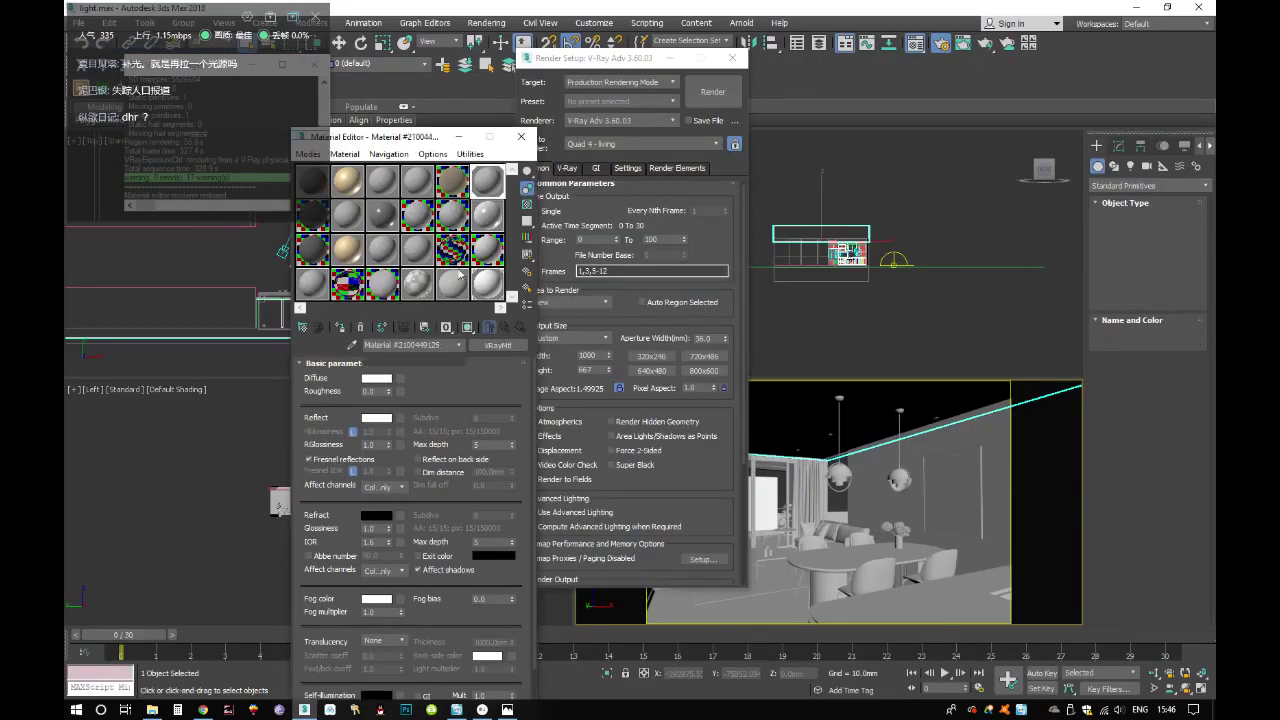
click(374, 383)
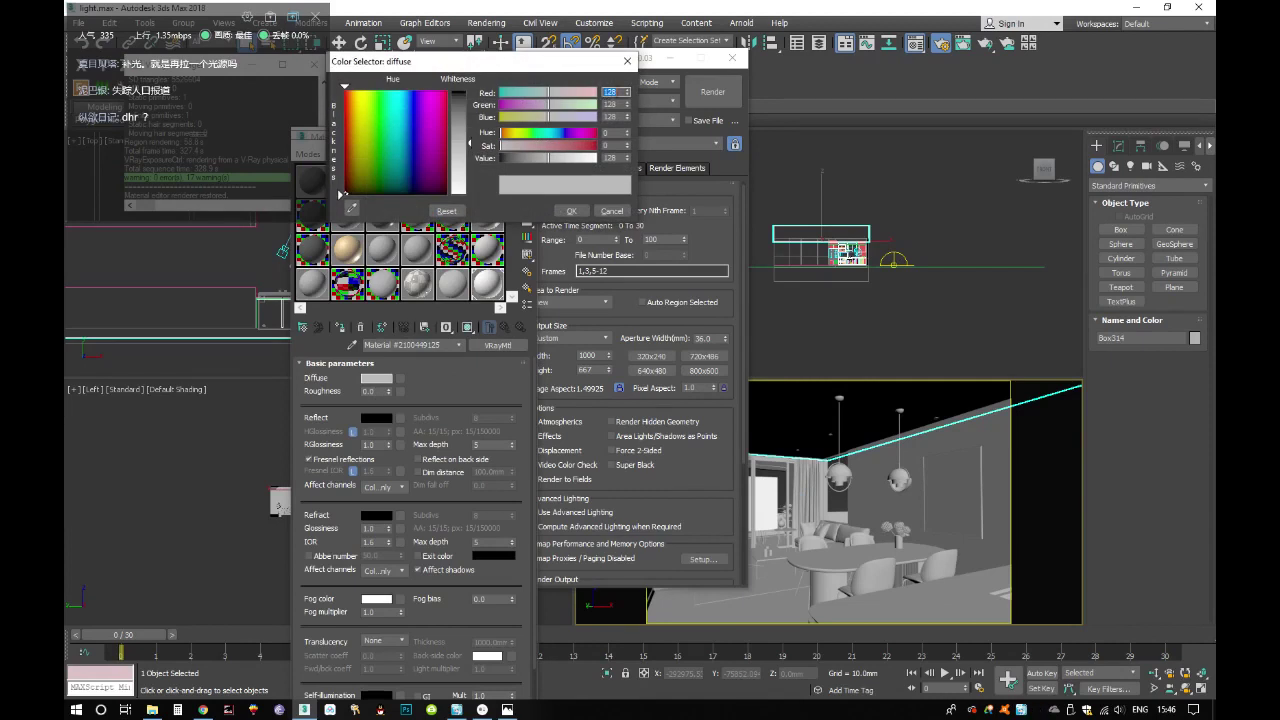
click(628, 62)
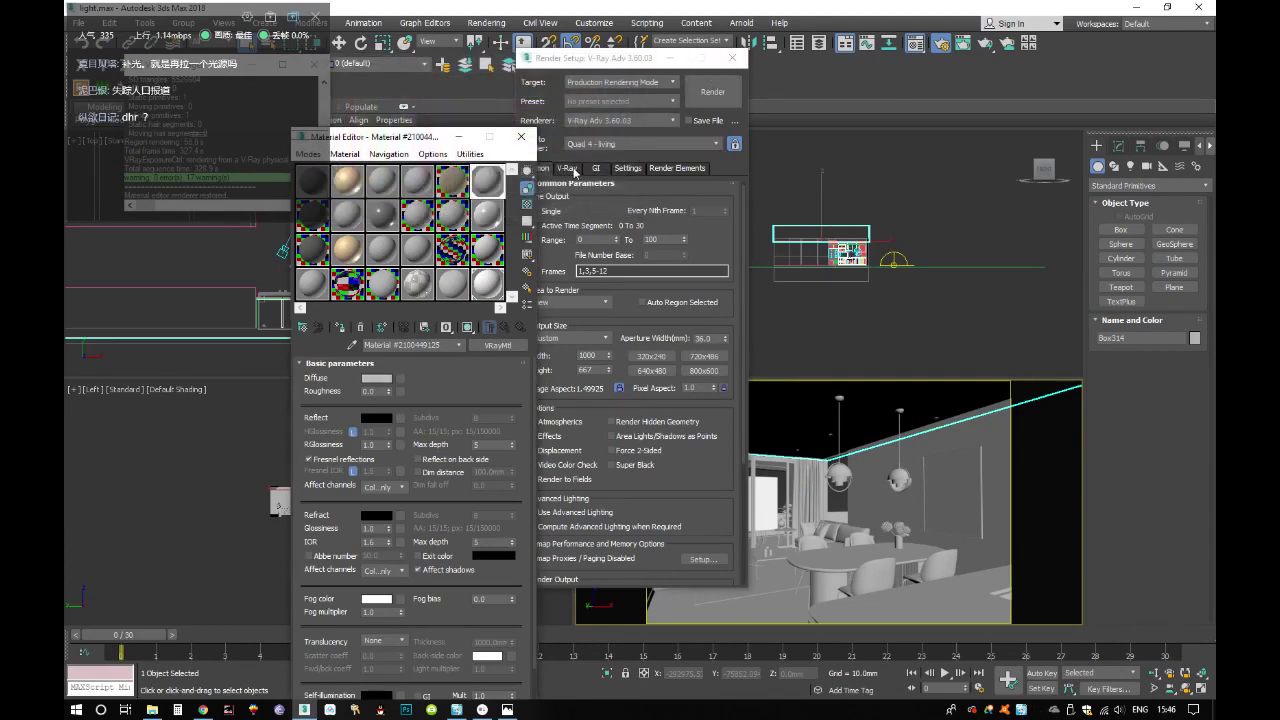
Render the living camera view with V-Ray and shift the frame buffer window to the right.
click(567, 168)
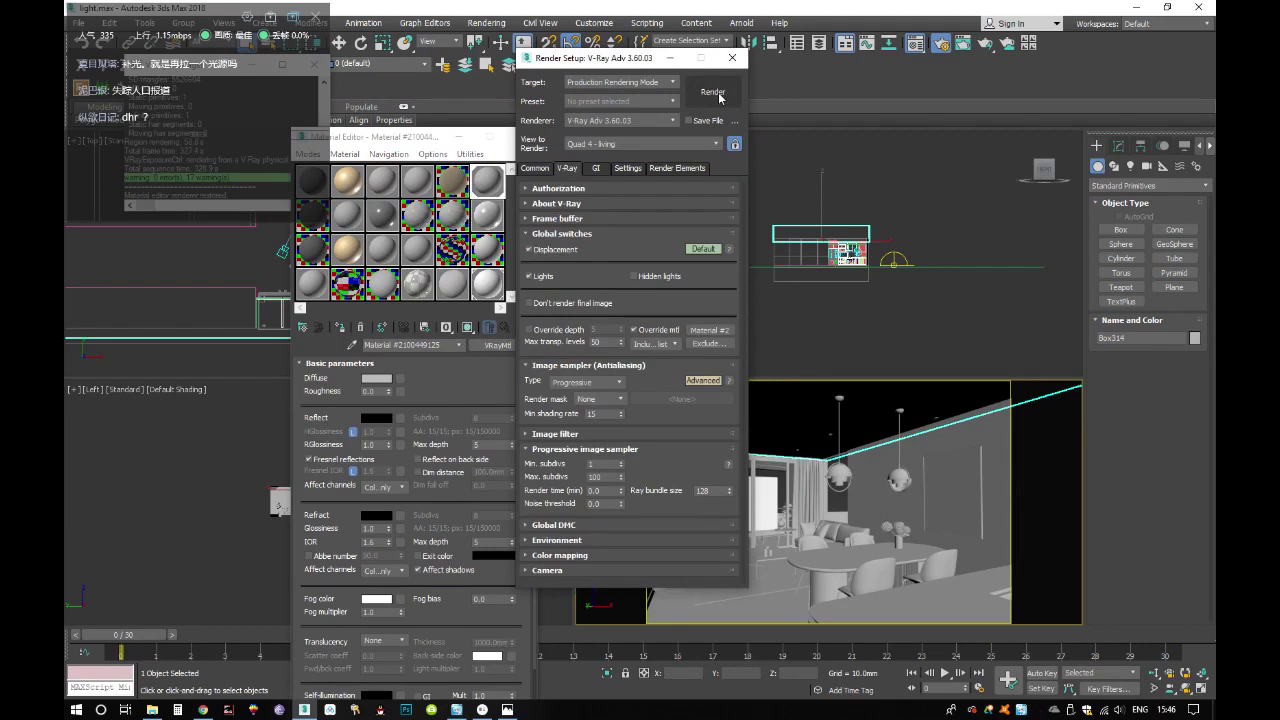
click(715, 93)
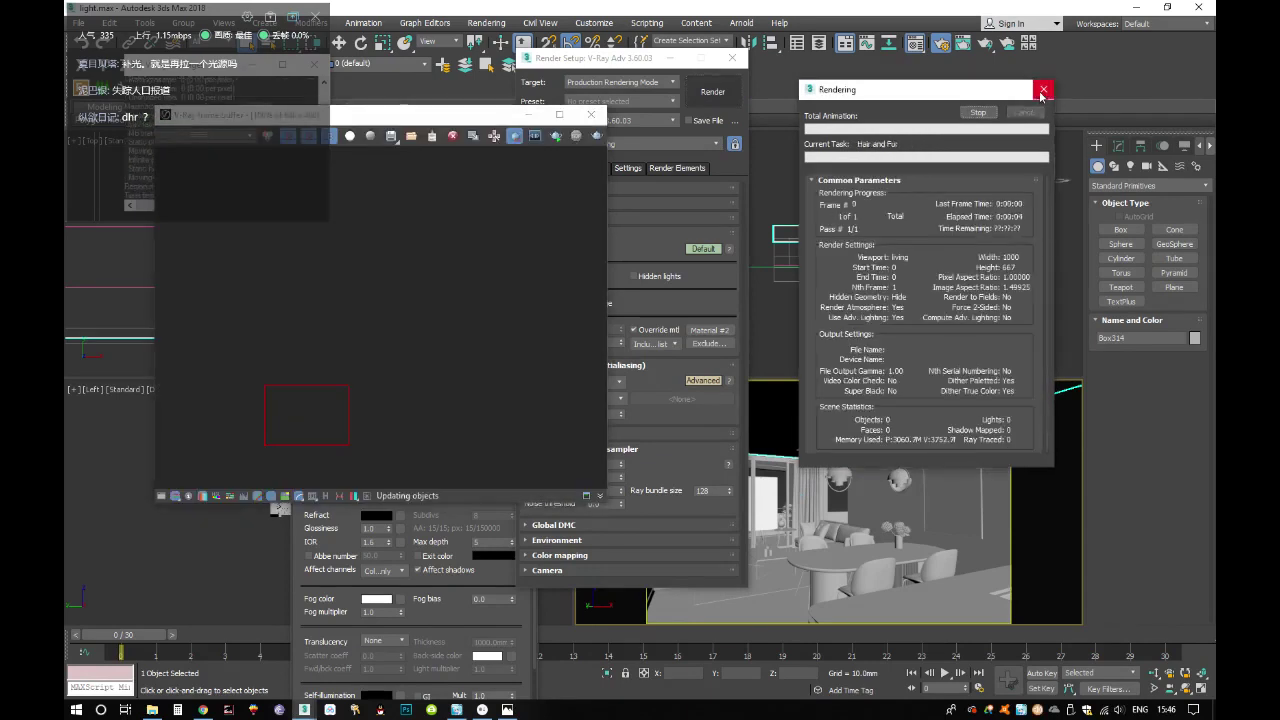
click(1042, 90)
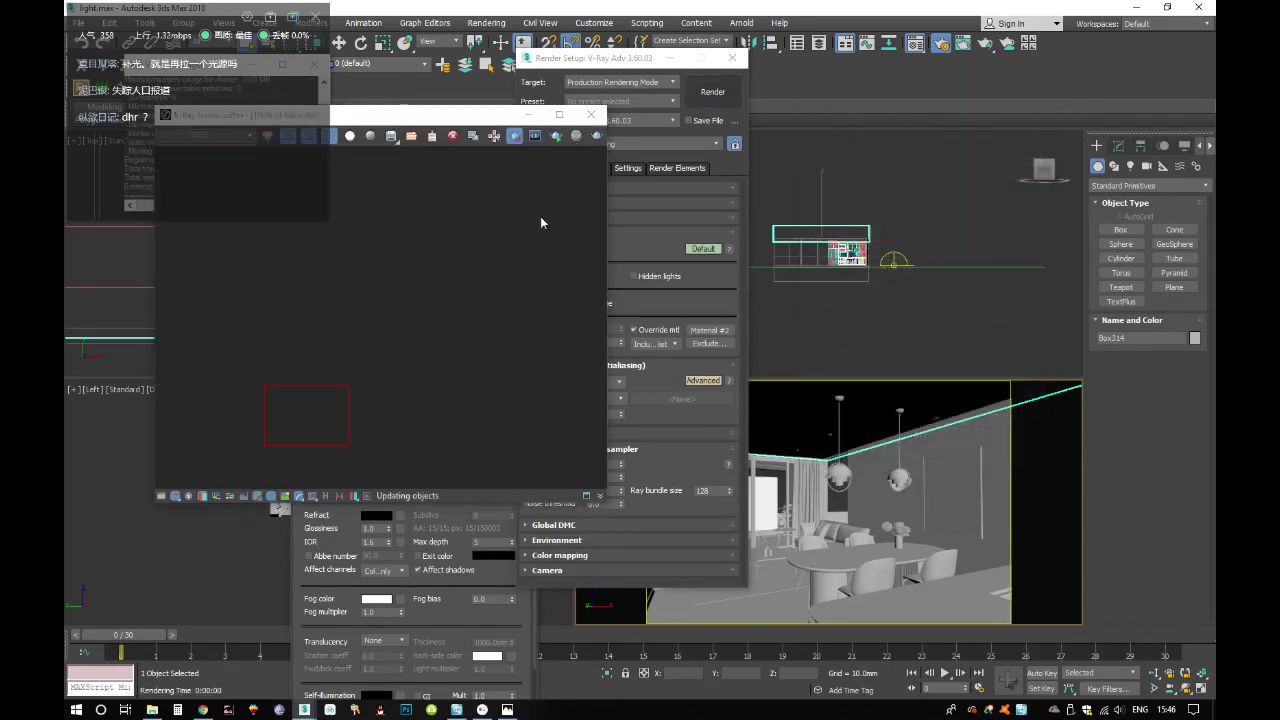
click(515, 135)
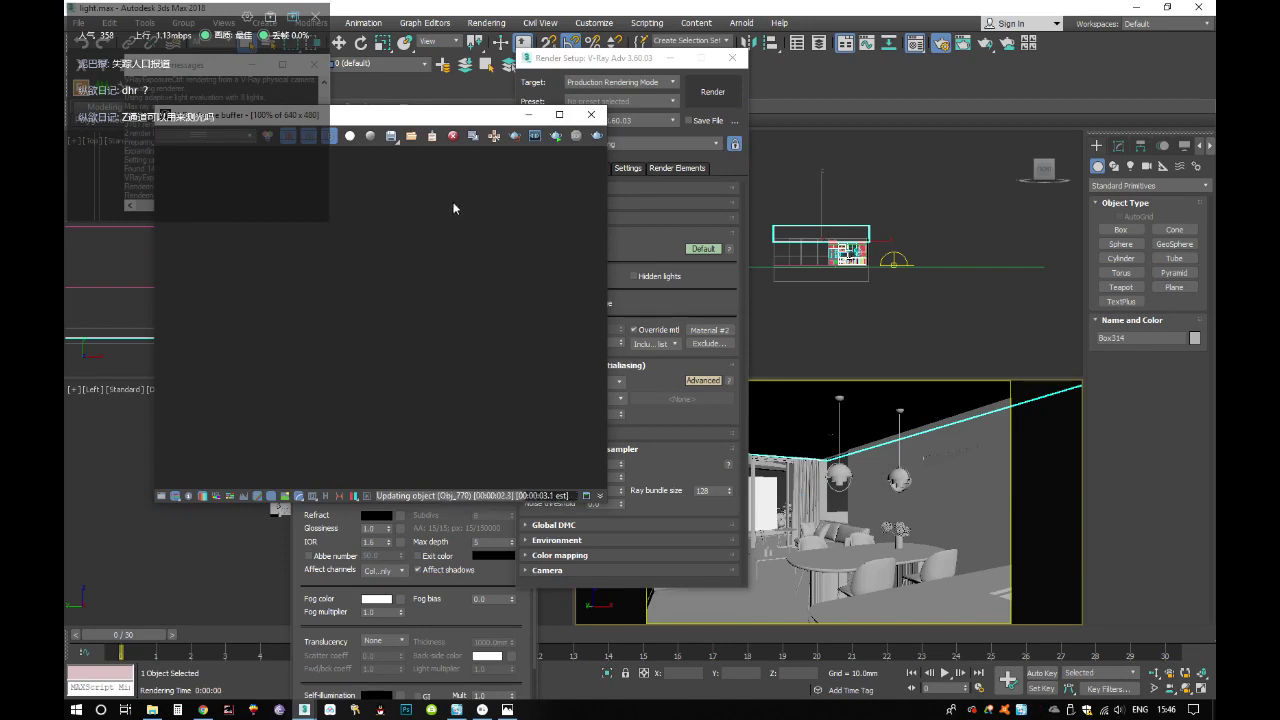
drag(406, 120, 580, 126)
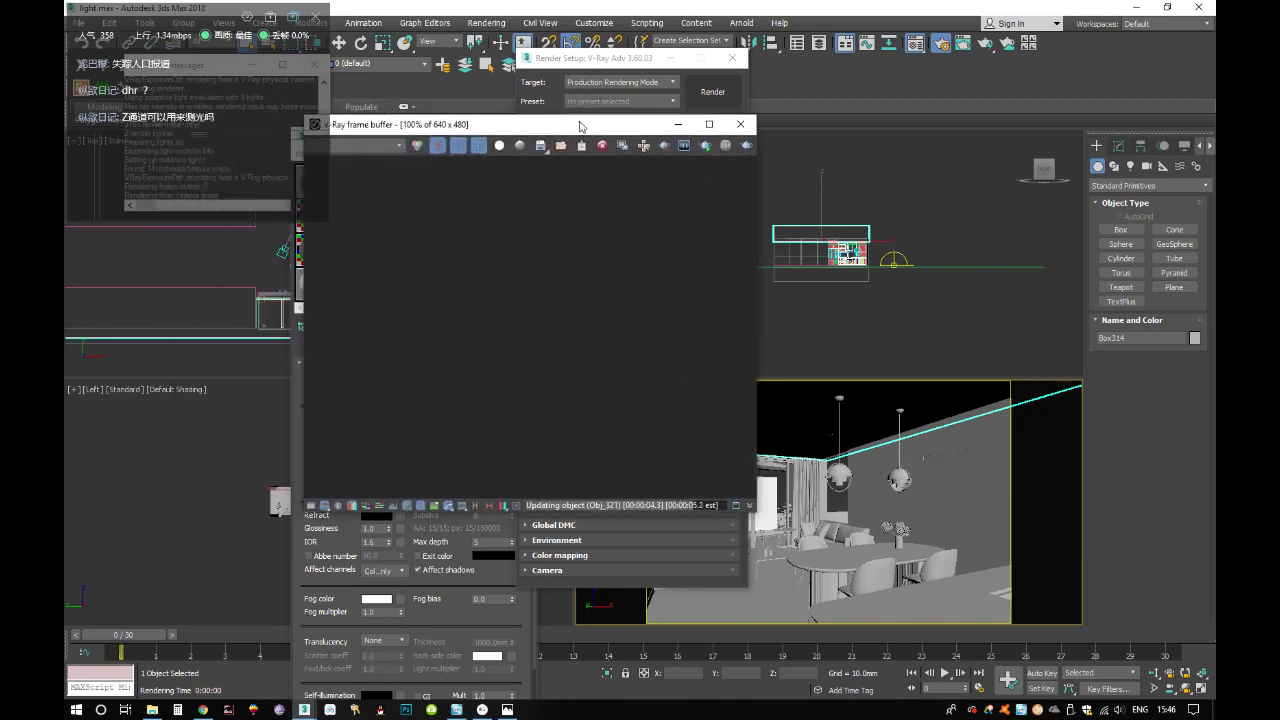